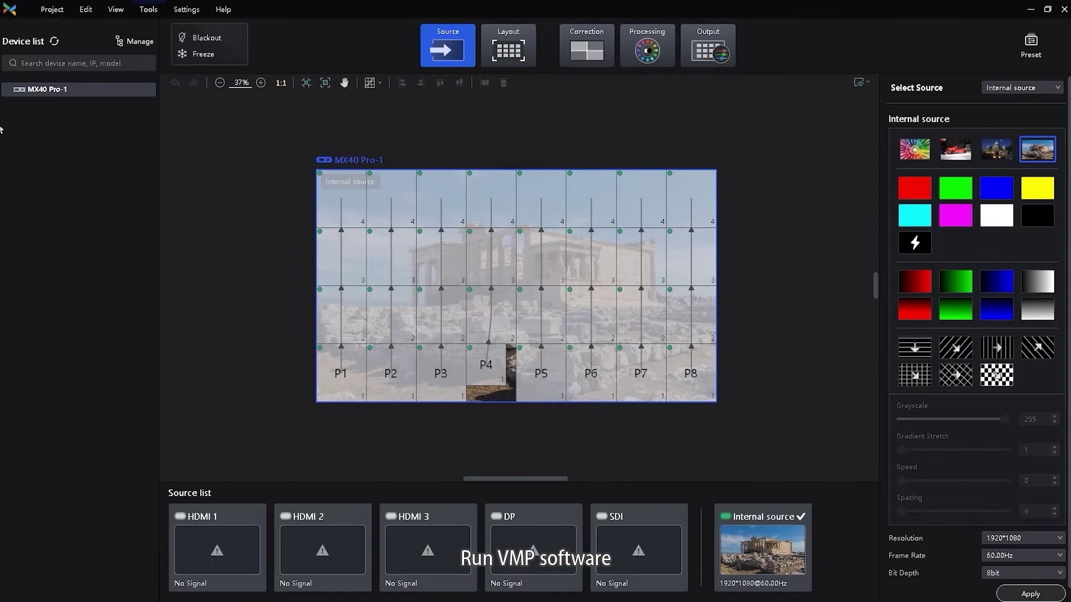
# - Select the MX40 Pro-1 controller and open Tools > Maintain to list its 32 receiving cards
pyautogui.click(70, 98)
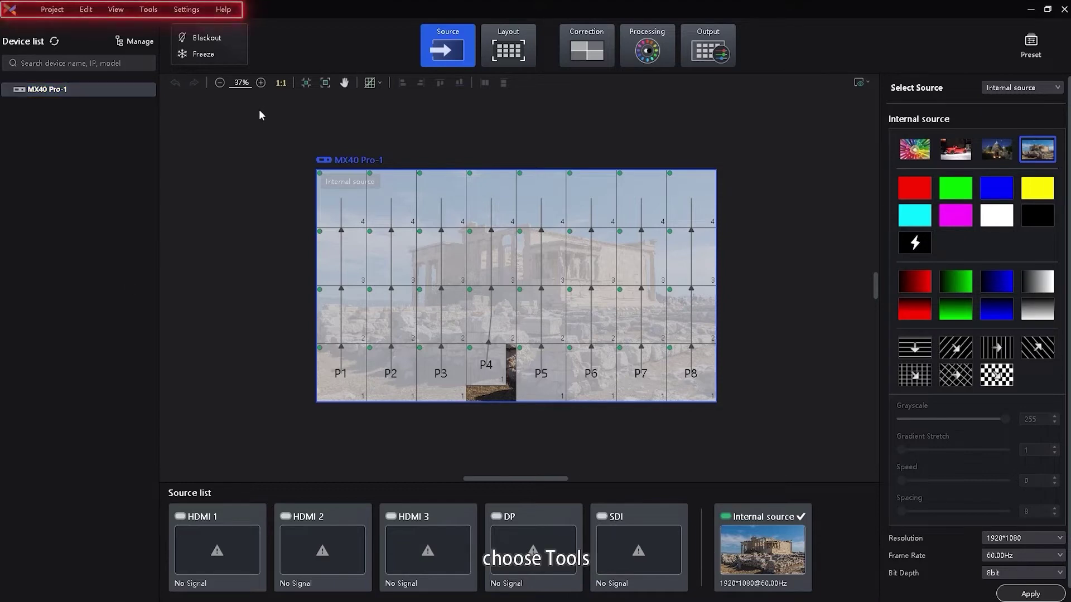
pyautogui.click(143, 11)
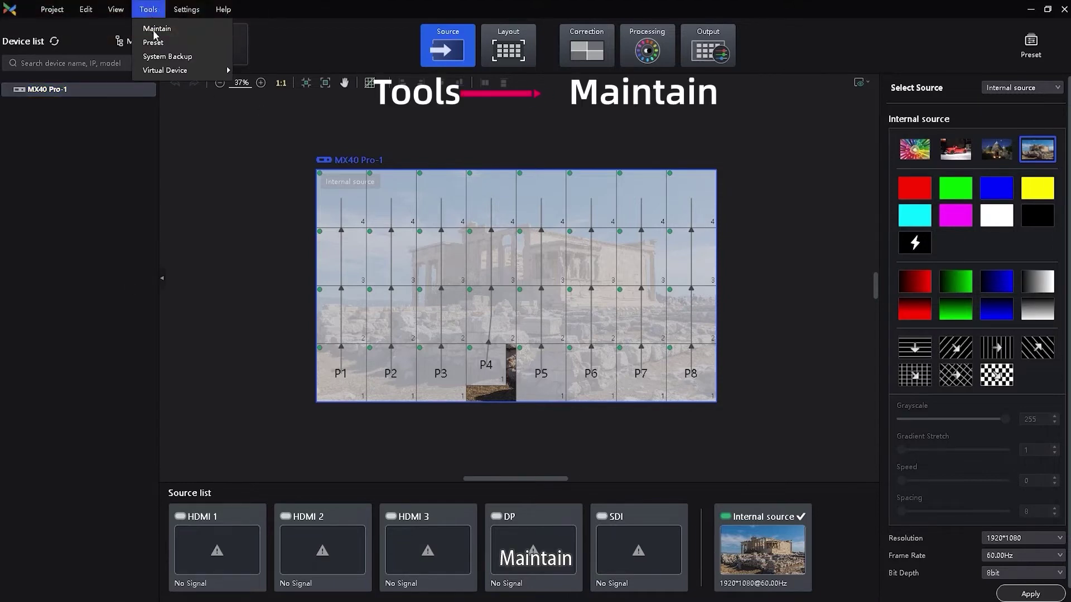
pyautogui.click(153, 33)
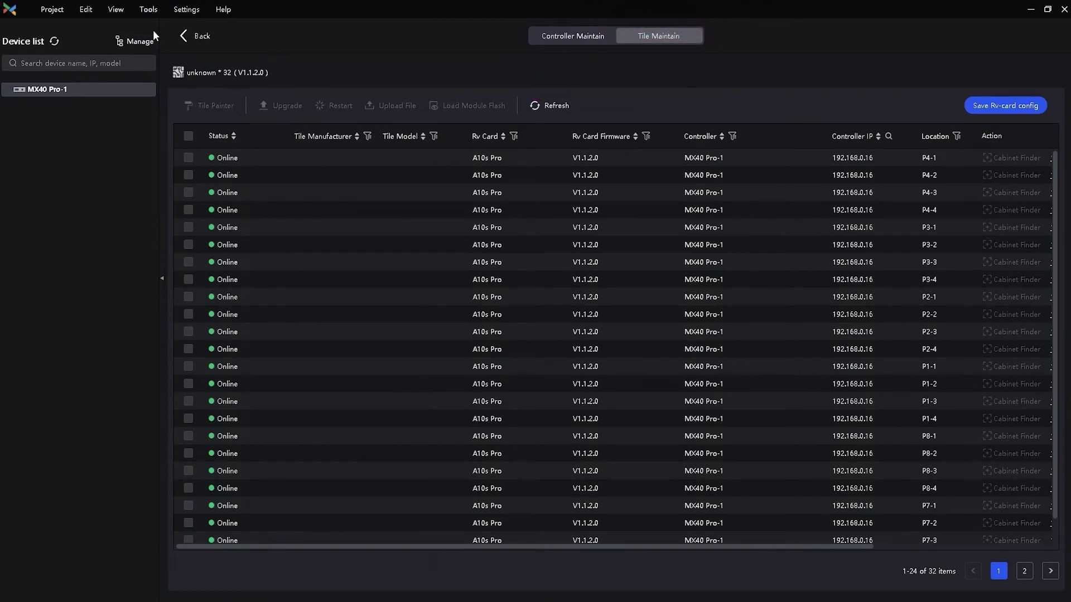
# - Mark tile P4-2 as the source and capture its firmware and Rv-card config with Tile Painter
pyautogui.click(189, 175)
pyautogui.click(217, 104)
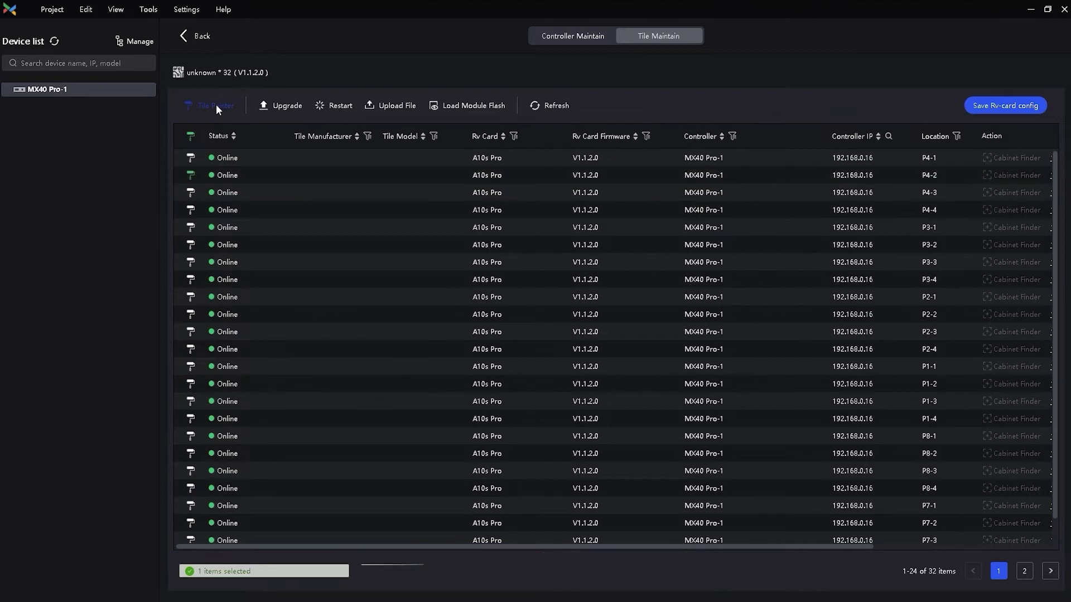
# - Paint the captured P4-2 firmware and configuration onto tile P4-1
pyautogui.click(192, 158)
pyautogui.click(191, 158)
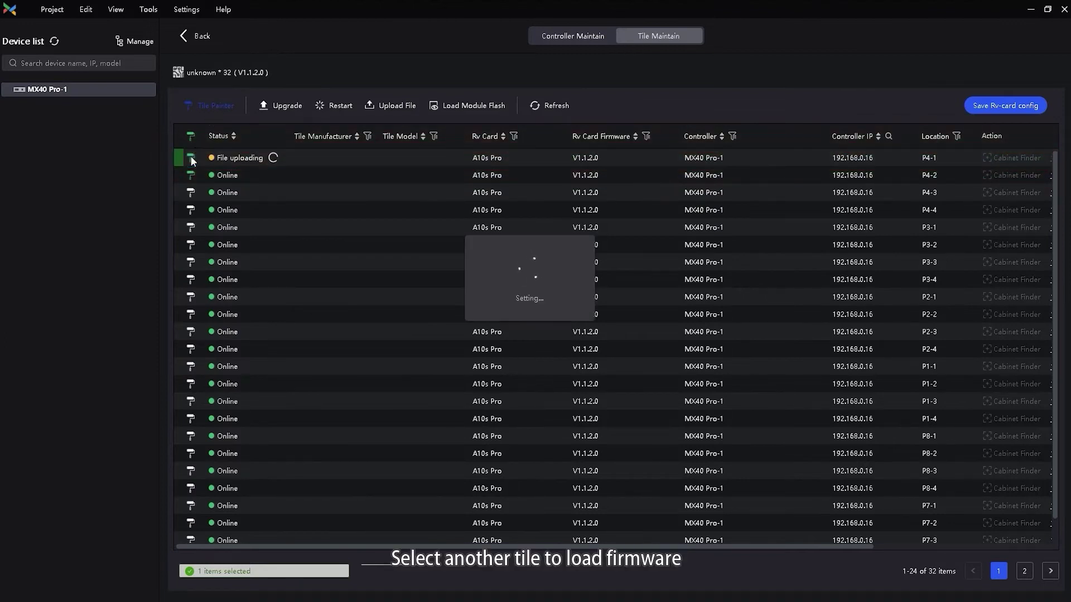